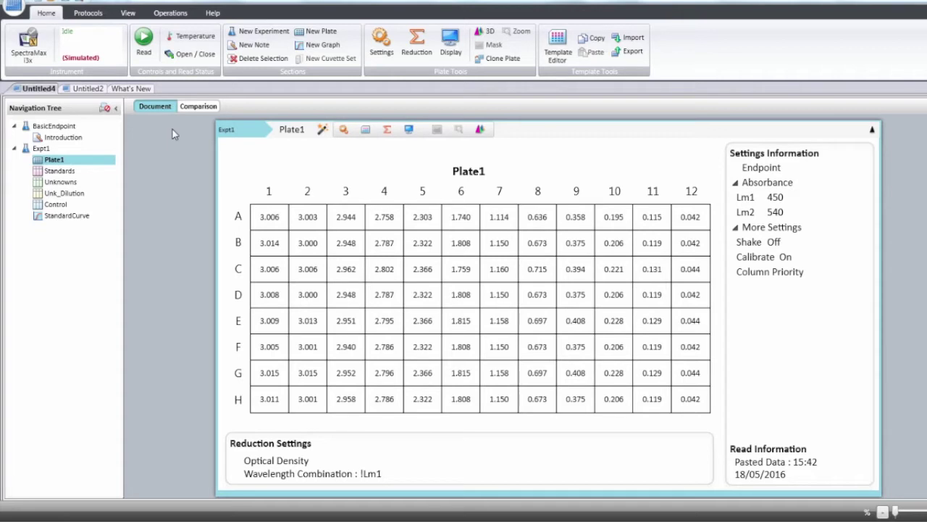
# Browse the saved protocol library, then close it without choosing a protocol.
pyautogui.click(74, 13)
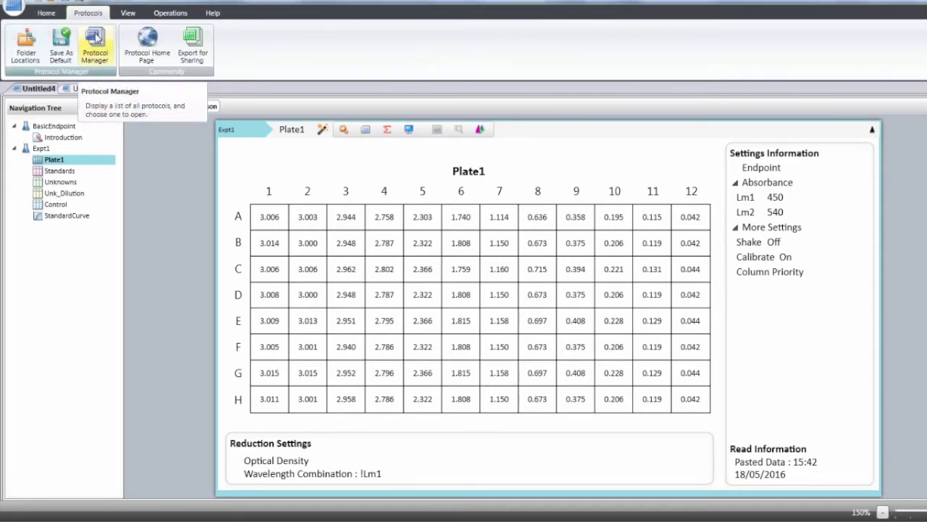
pyautogui.click(97, 39)
pyautogui.moveTo(172, 77)
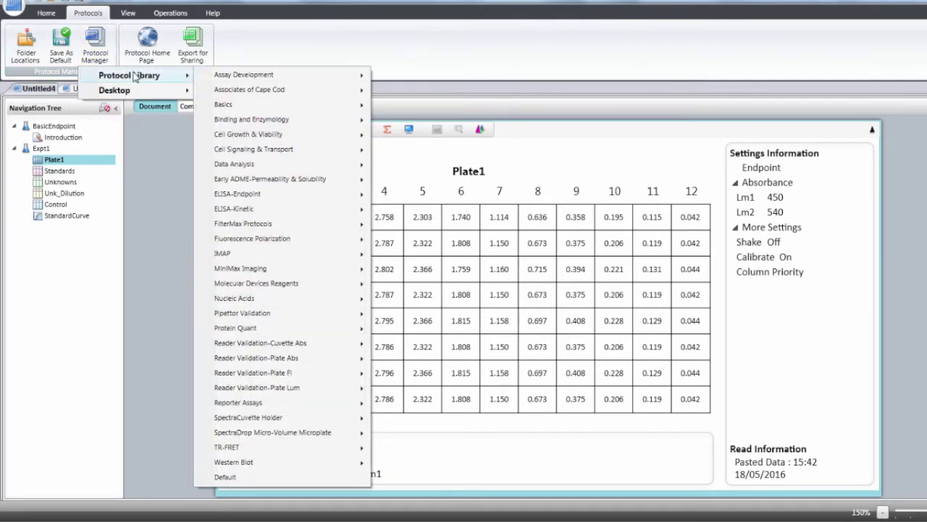
pyautogui.moveTo(257, 105)
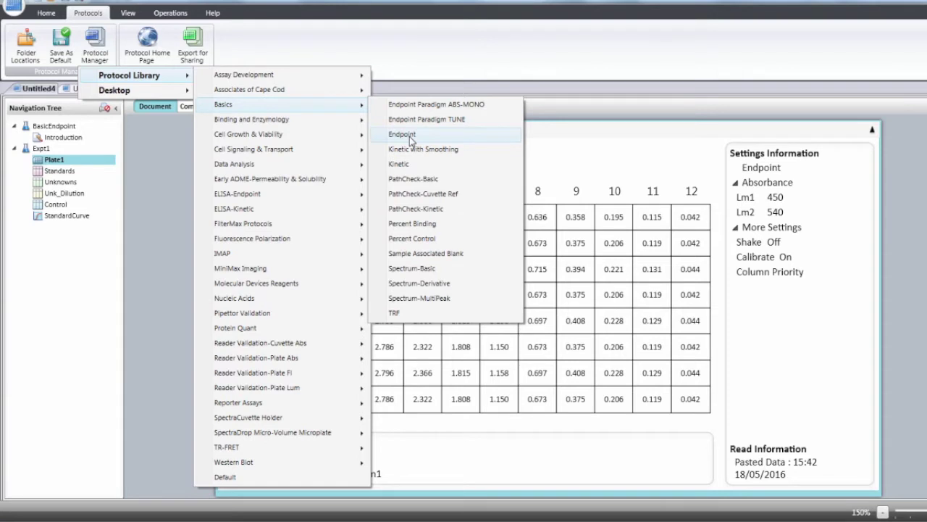
pyautogui.click(146, 146)
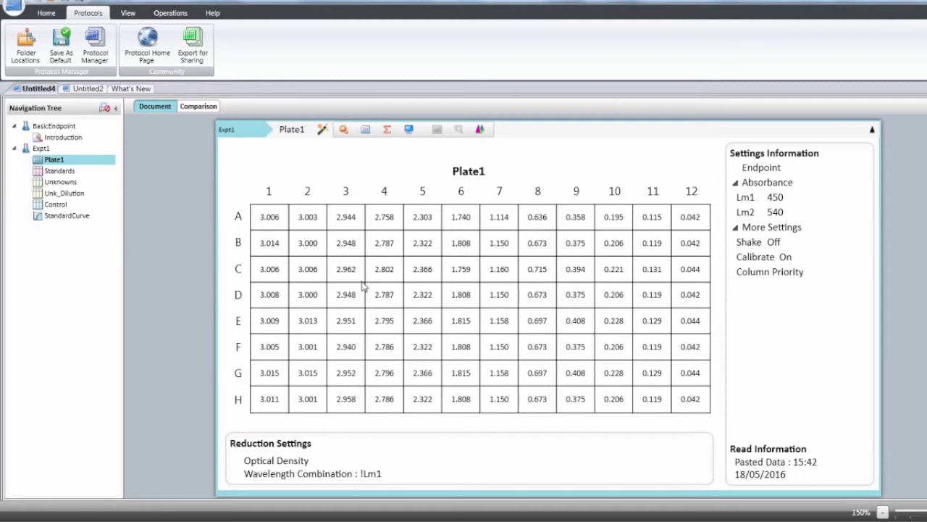
pyautogui.moveTo(367, 251)
# In the Template Editor, select wells A1–C11 and choose the Standards group.
pyautogui.click(45, 14)
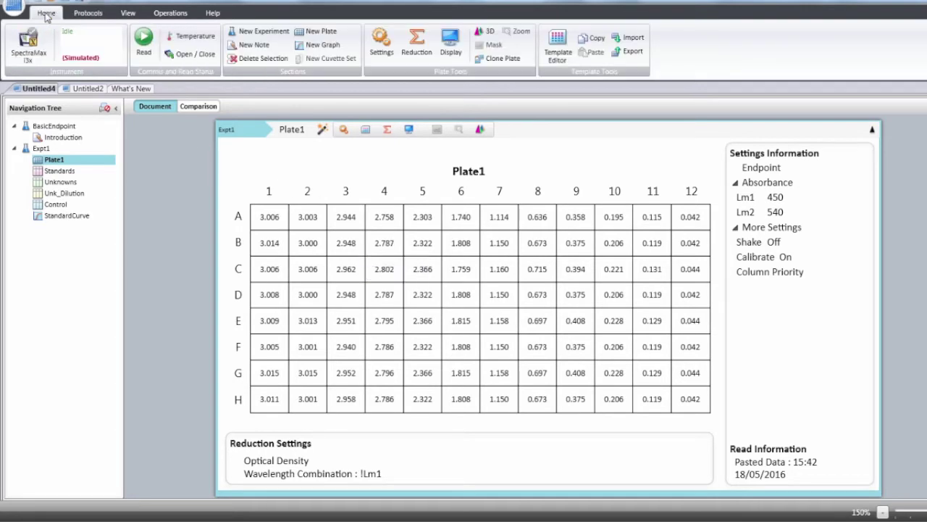
pyautogui.click(366, 132)
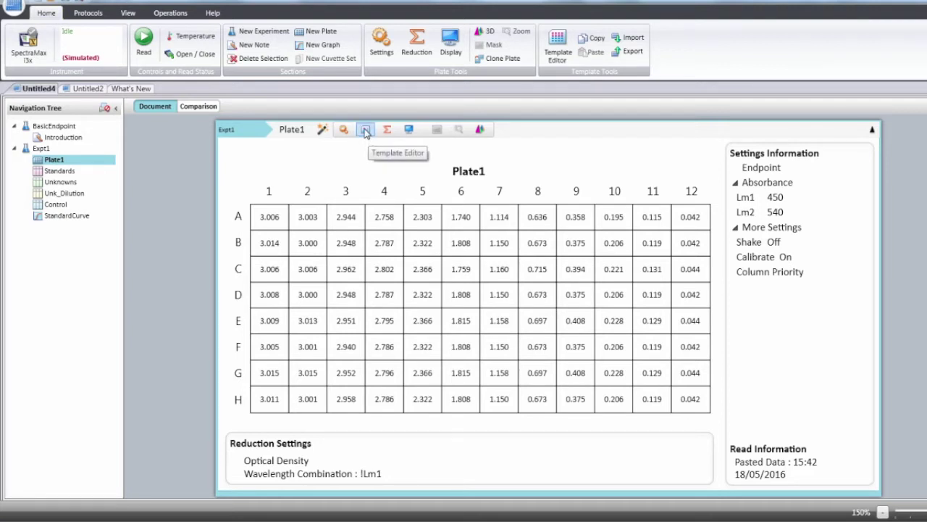
pyautogui.click(559, 49)
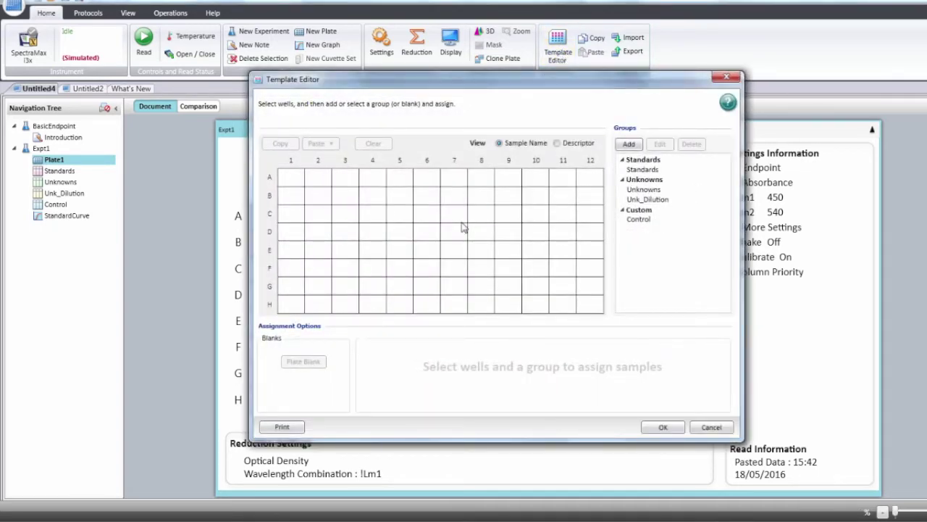
pyautogui.click(292, 184)
pyautogui.moveTo(294, 190); pyautogui.dragTo(560, 222)
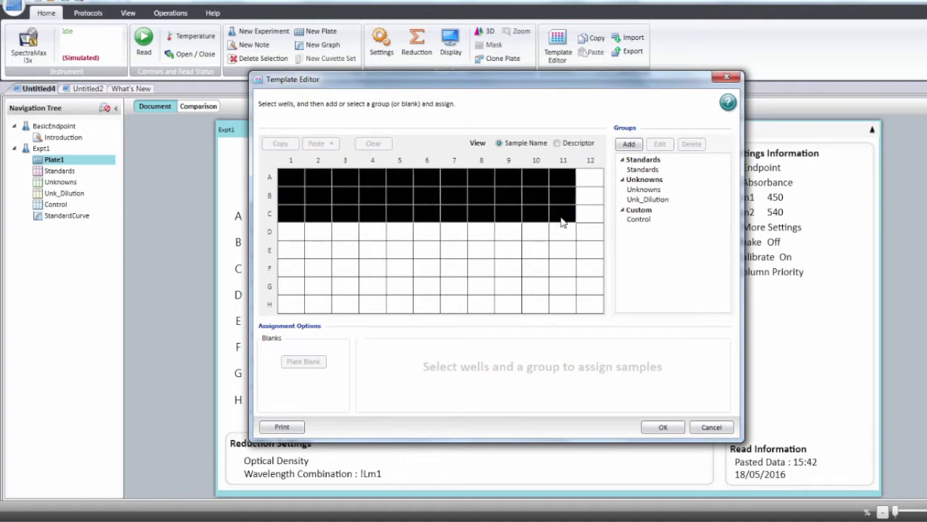
pyautogui.click(650, 172)
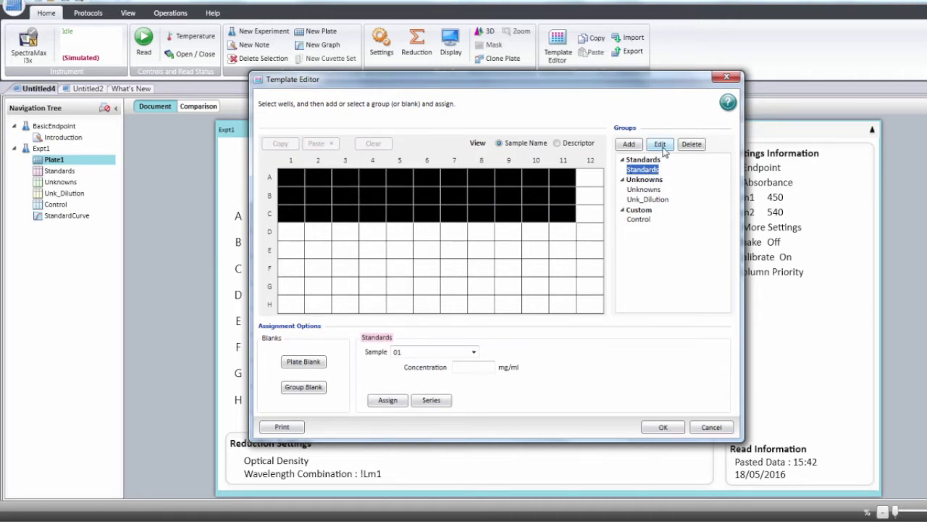
# Switch the Standards group's concentration units from mg/ml to µM in Group Settings.
pyautogui.click(660, 144)
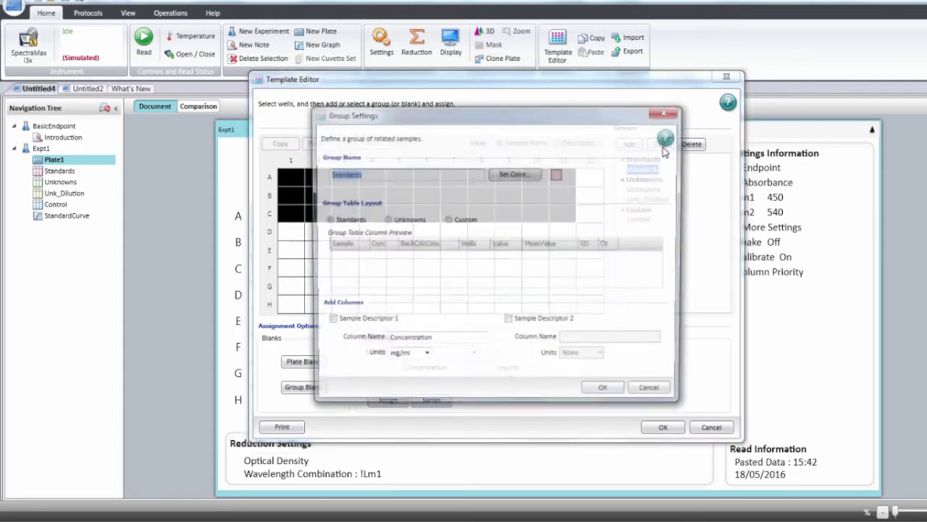
pyautogui.click(362, 174)
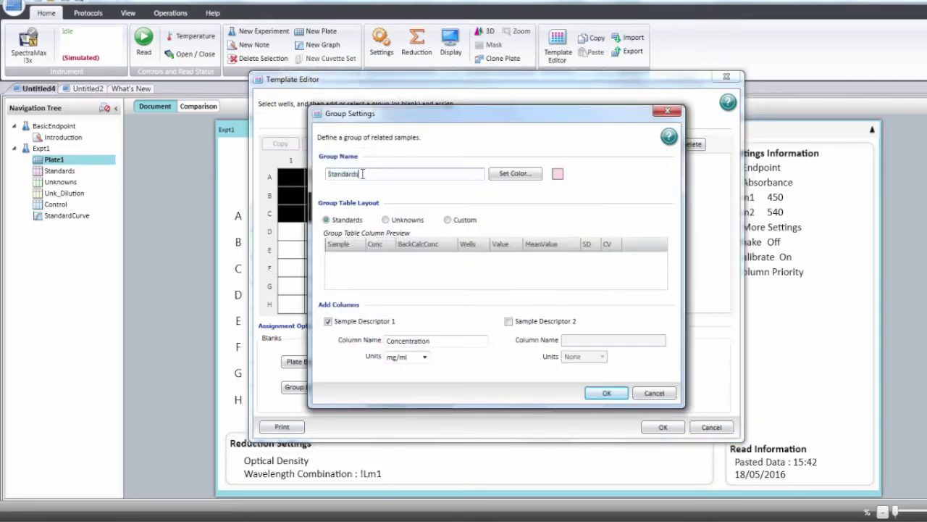
pyautogui.click(527, 174)
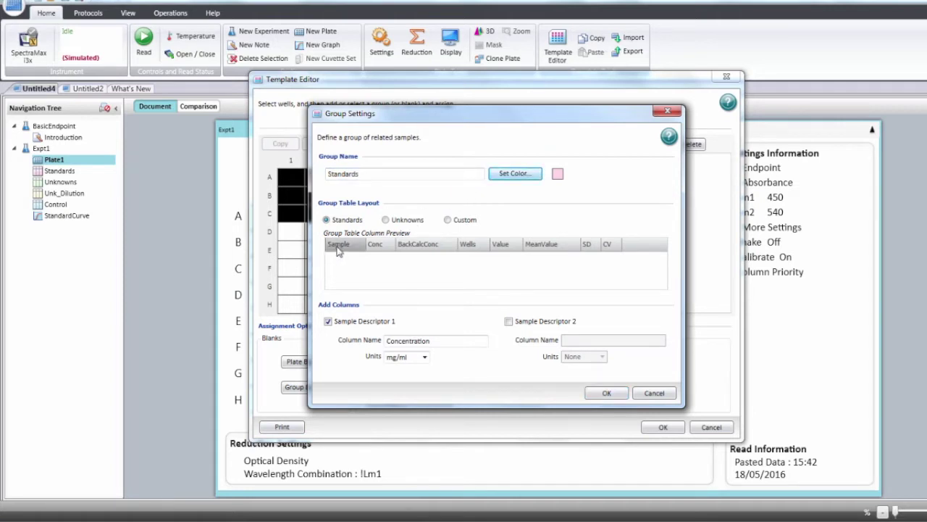
pyautogui.moveTo(337, 250)
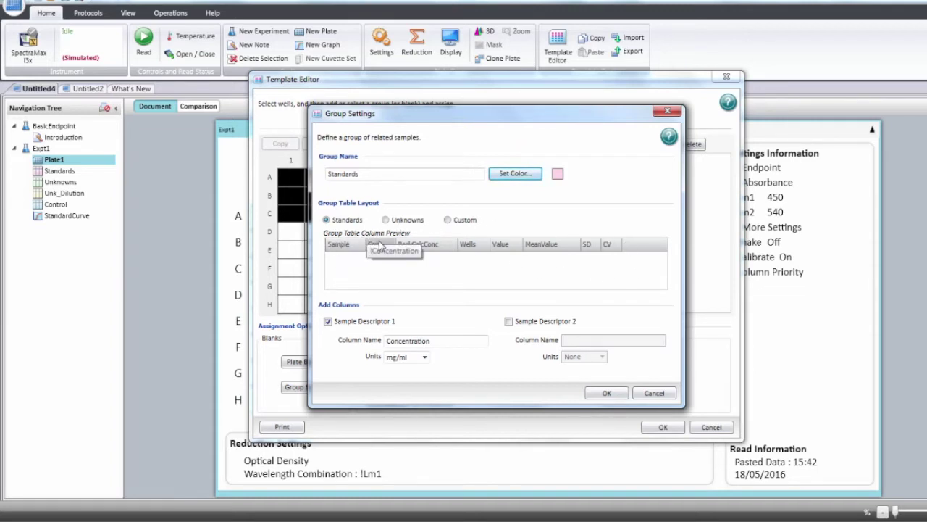
pyautogui.moveTo(425, 248)
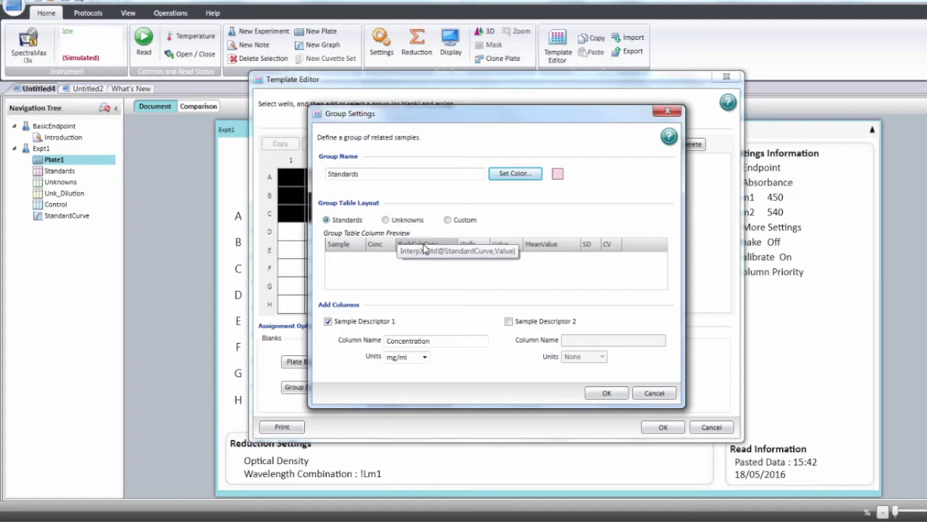
pyautogui.moveTo(467, 250)
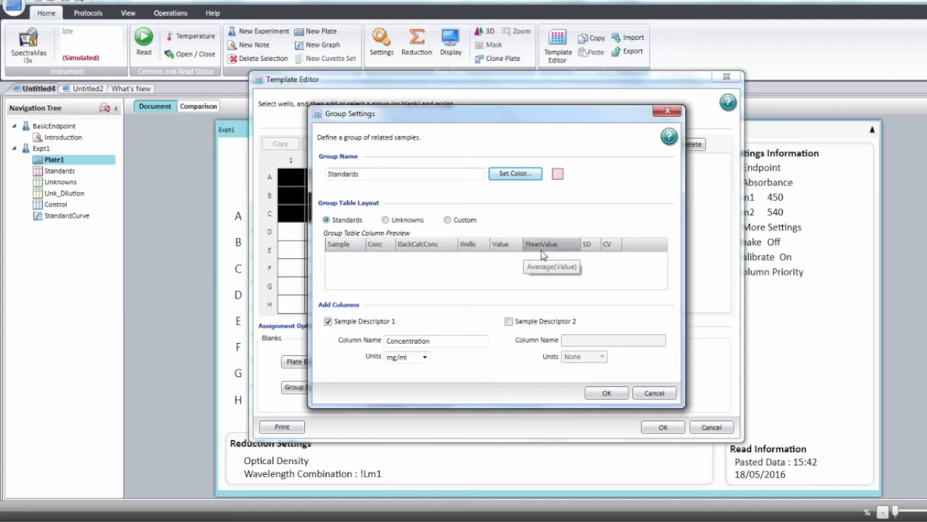
pyautogui.moveTo(593, 253)
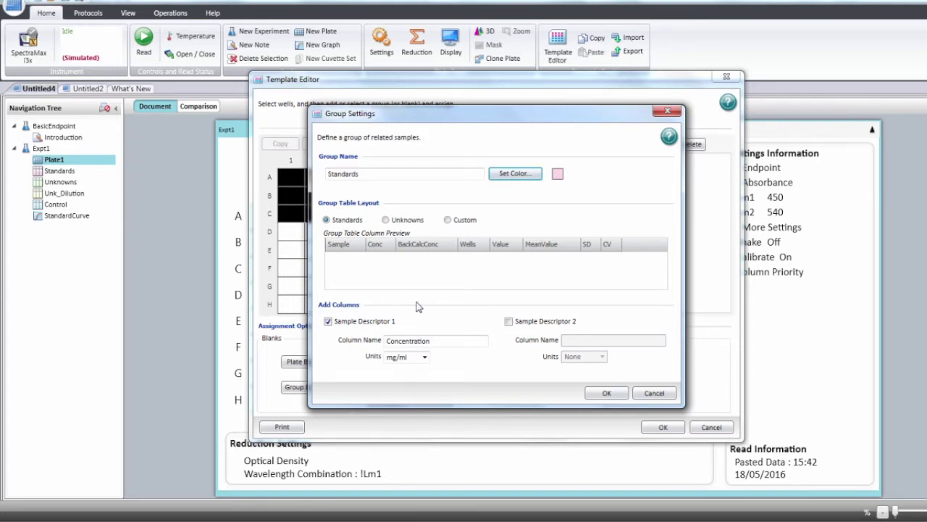
pyautogui.click(425, 358)
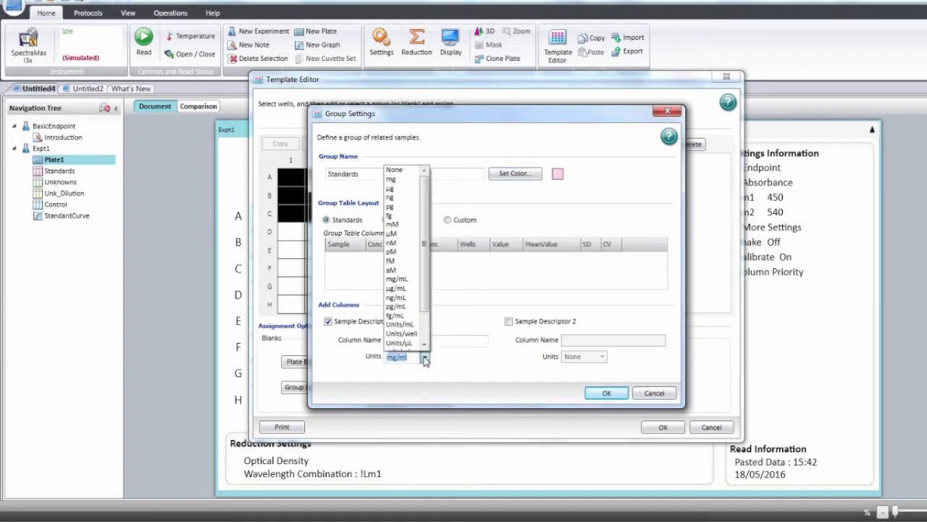
pyautogui.click(397, 233)
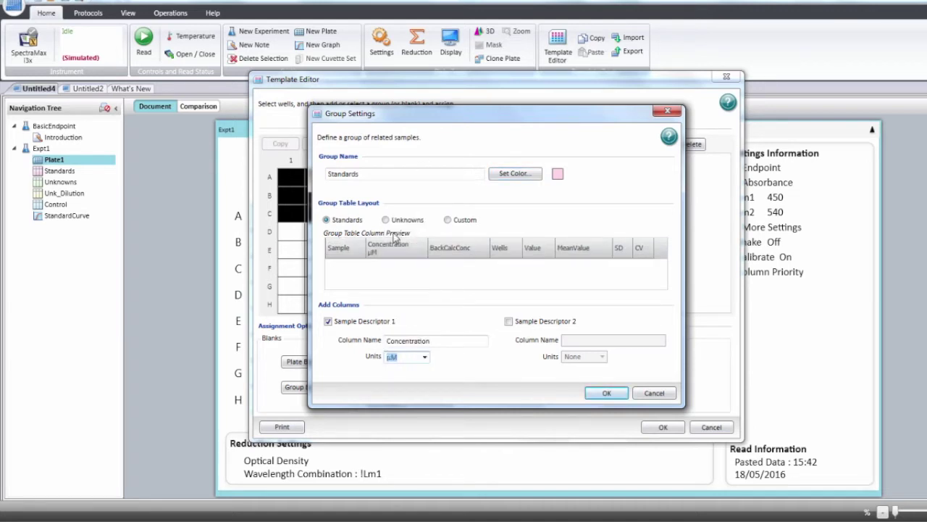
# Define a Standards series: Y-direction 3 replicates, starting at 100, dividing by 3 each step.
pyautogui.click(606, 393)
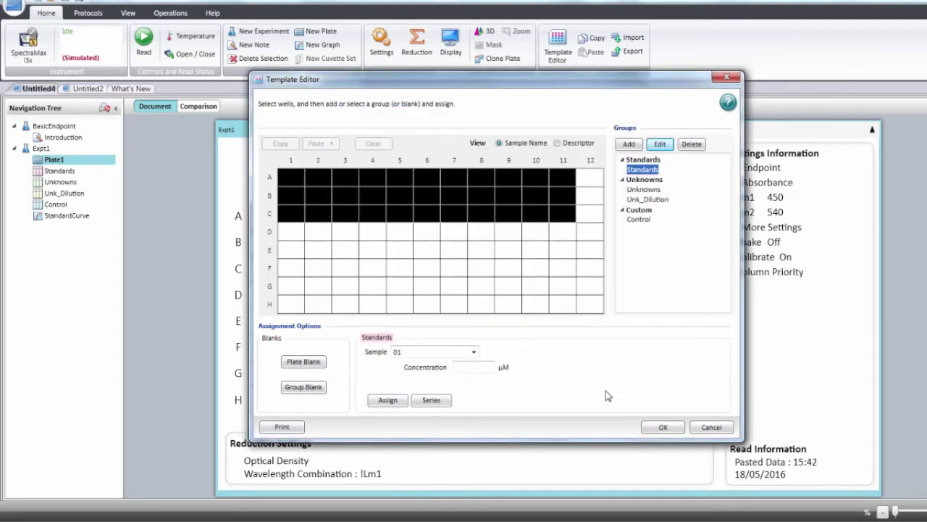
pyautogui.click(432, 401)
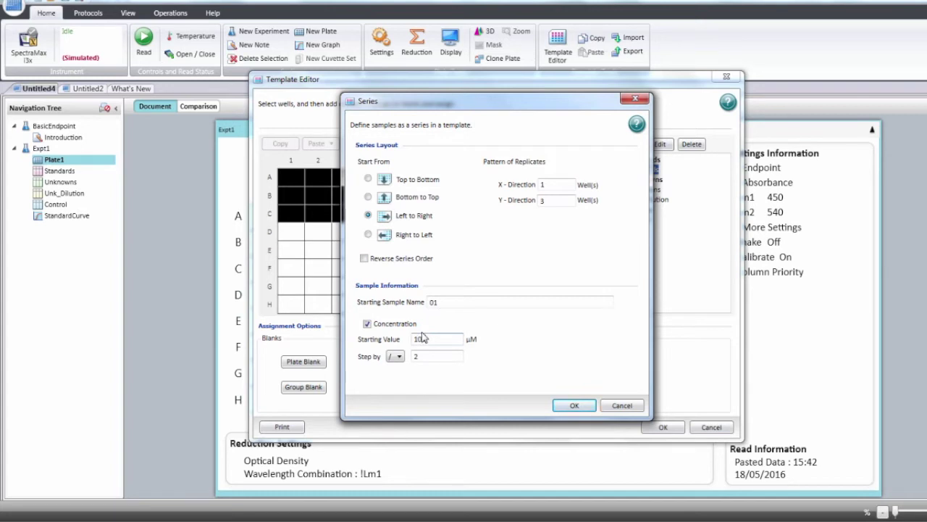
pyautogui.click(411, 360)
# Apply the standards series, make A12–C12 the plate blank, and assign rows D–H to Unknowns.
pyautogui.click(559, 405)
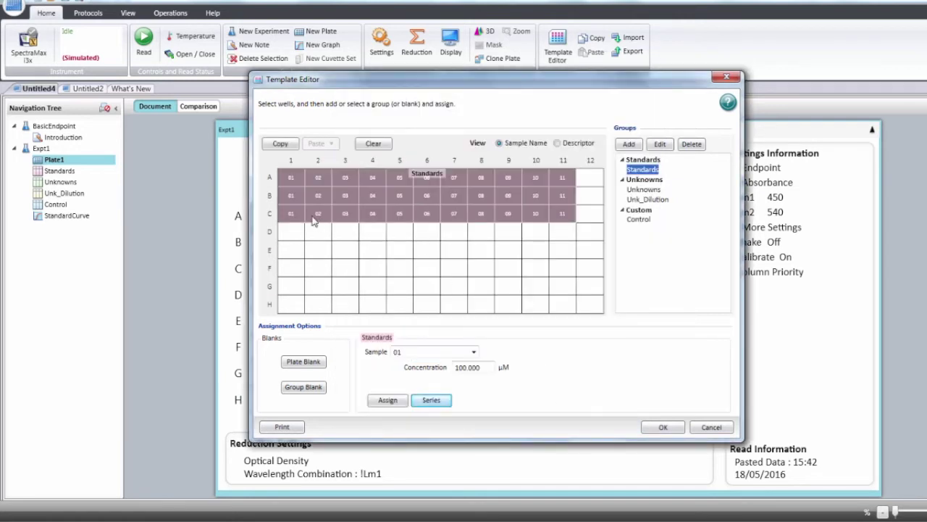
pyautogui.click(557, 144)
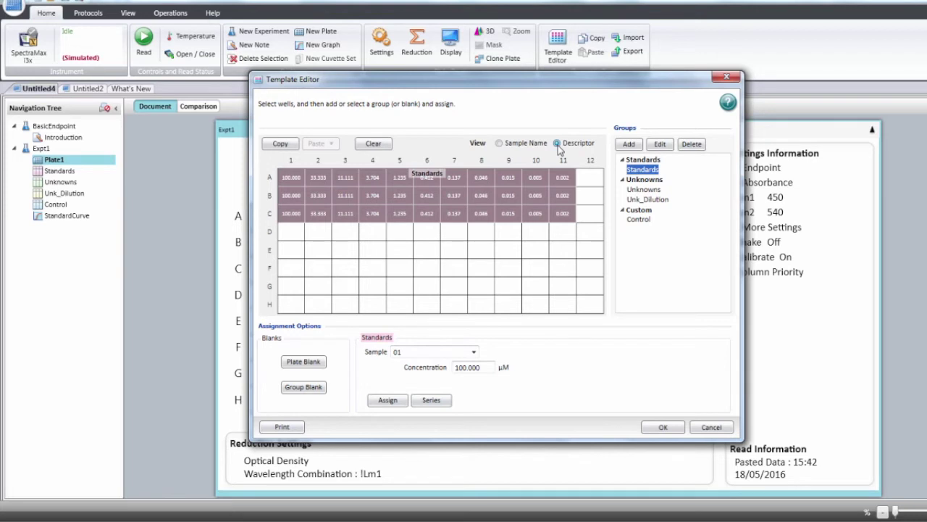
pyautogui.moveTo(591, 177); pyautogui.dragTo(592, 214)
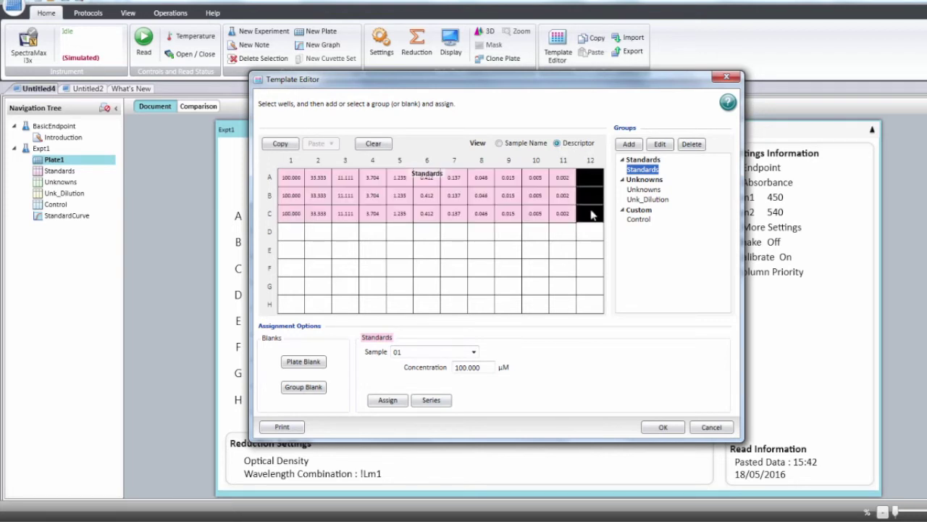
pyautogui.click(309, 363)
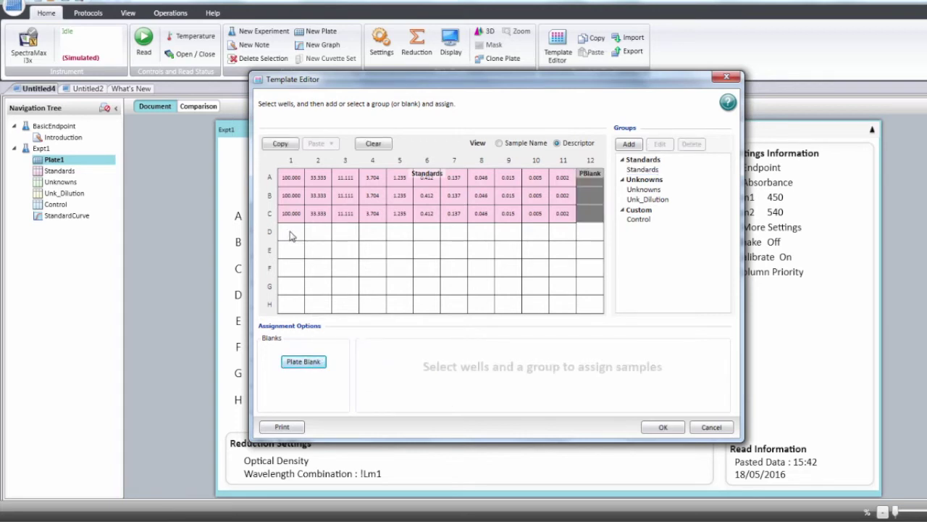
pyautogui.moveTo(291, 233); pyautogui.dragTo(596, 305)
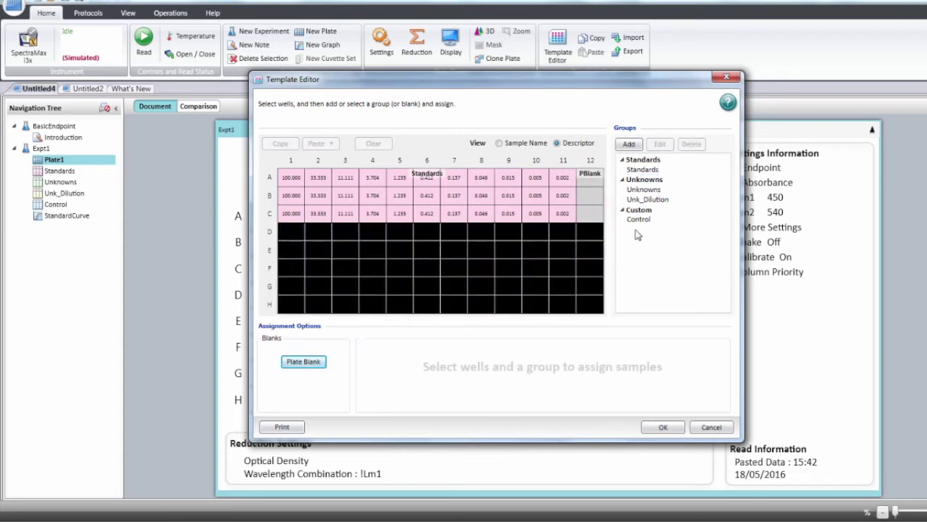
pyautogui.click(644, 189)
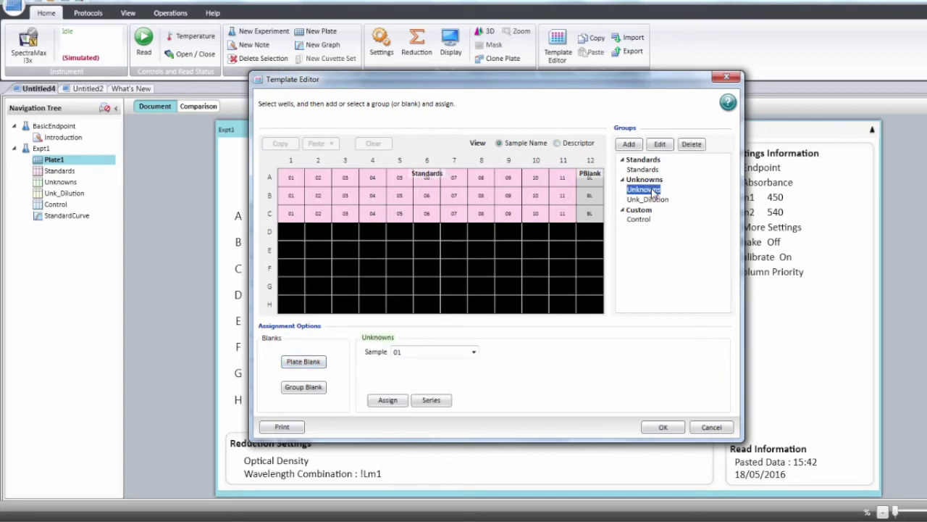
# Review the Unknowns group settings and keep them unchanged.
pyautogui.click(660, 145)
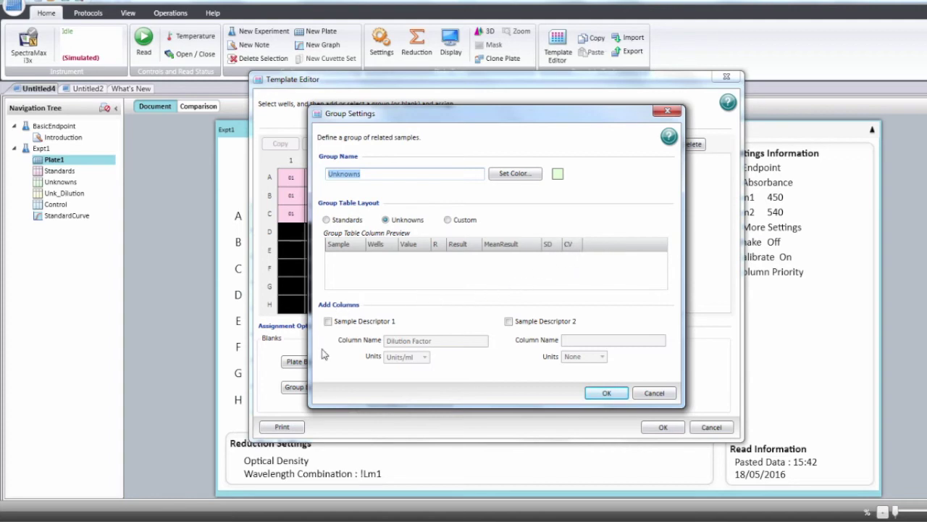
pyautogui.click(600, 394)
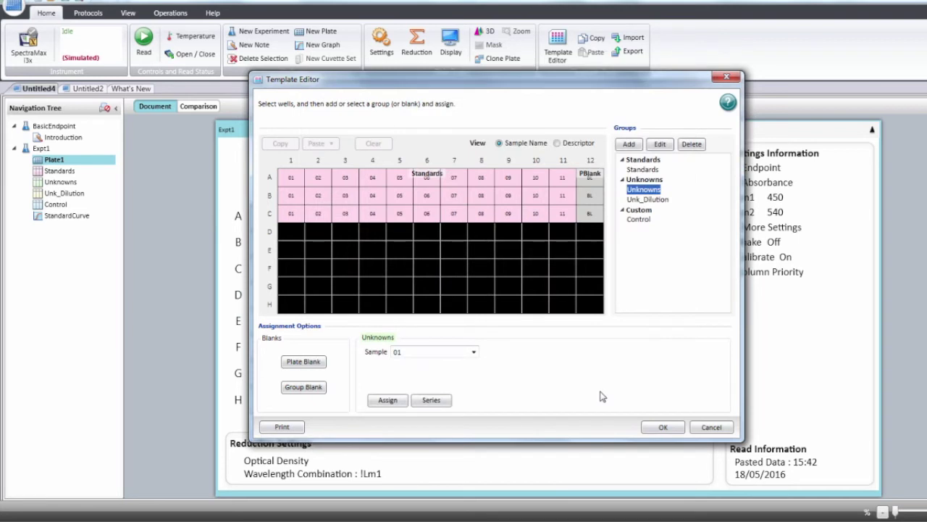
# Fill rows D–H with Unknowns 01–20, numbered top to bottom, X-direction 3 replicates.
pyautogui.click(433, 401)
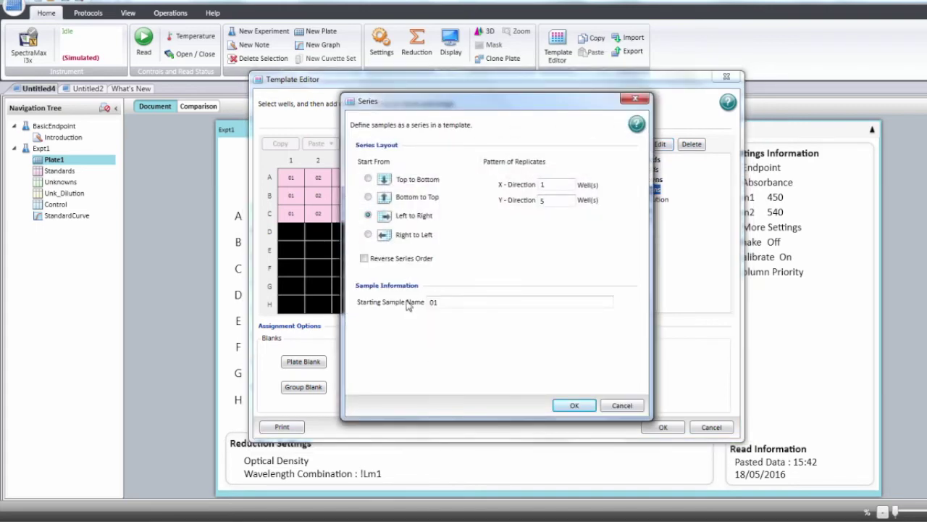
pyautogui.click(369, 180)
pyautogui.moveTo(545, 184); pyautogui.dragTo(507, 187)
pyautogui.write('3')
pyautogui.click(566, 406)
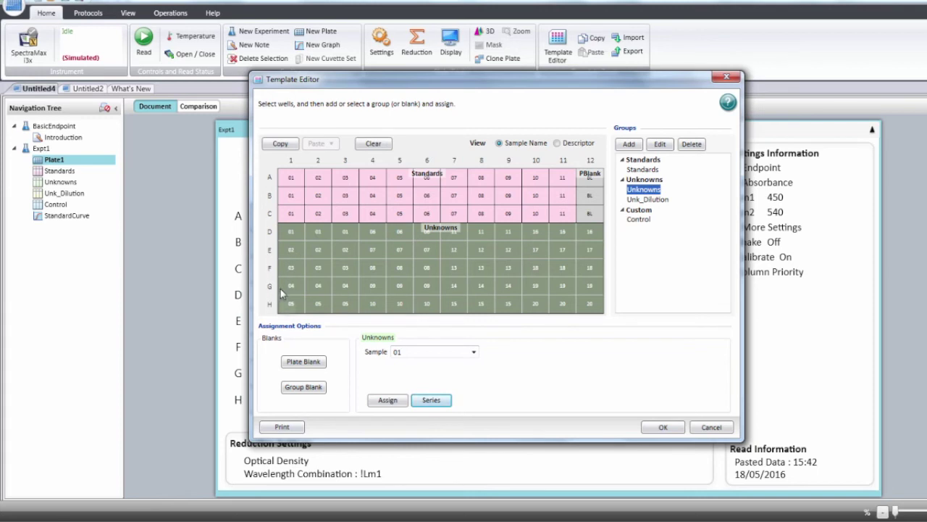
pyautogui.click(557, 144)
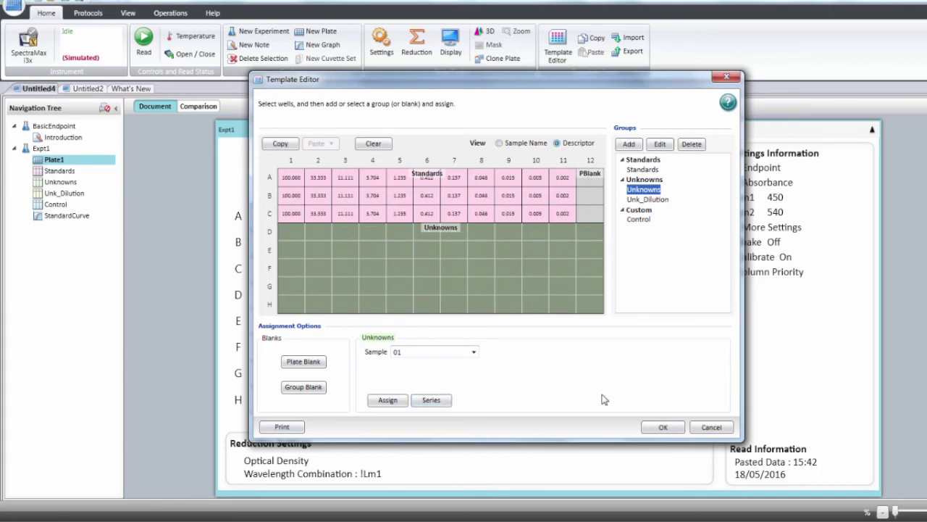
# Apply the template, then review the Standards and Unknowns tables and the StandardCurve graph.
pyautogui.click(662, 428)
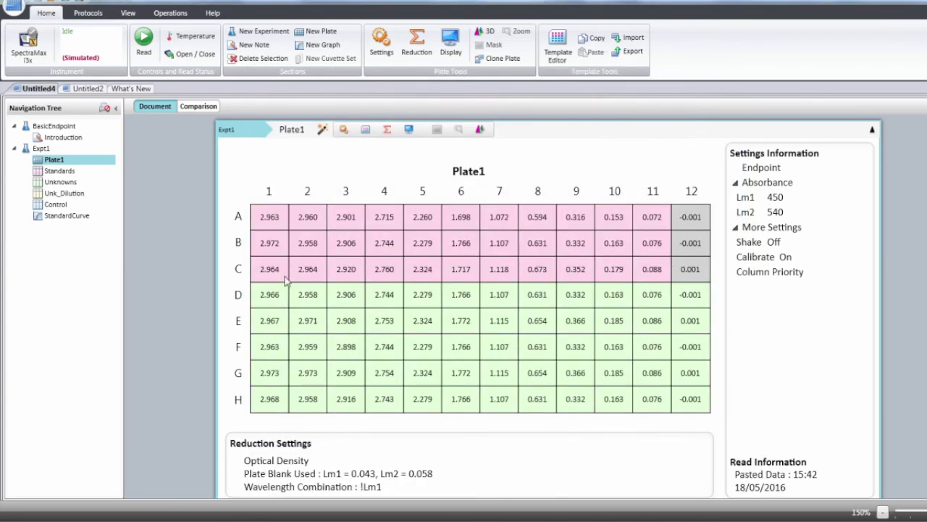
pyautogui.click(65, 171)
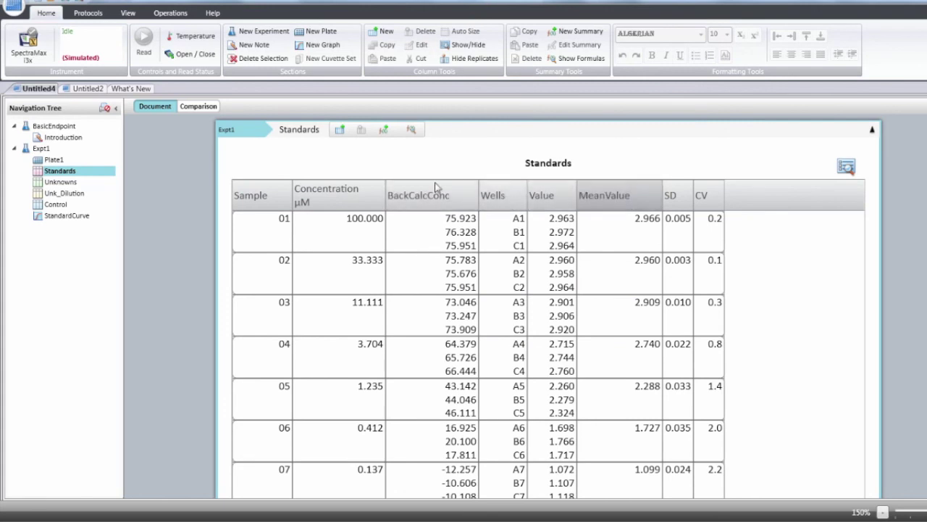
pyautogui.click(66, 182)
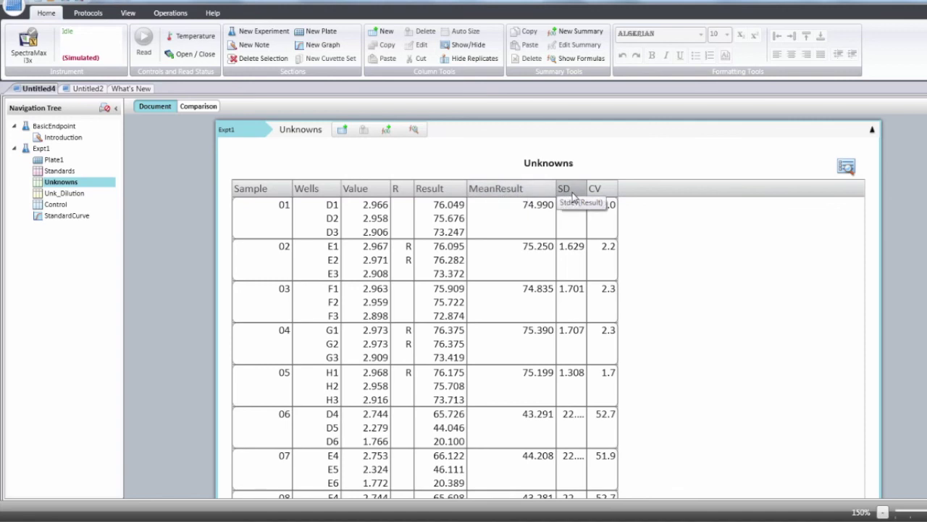
pyautogui.click(64, 217)
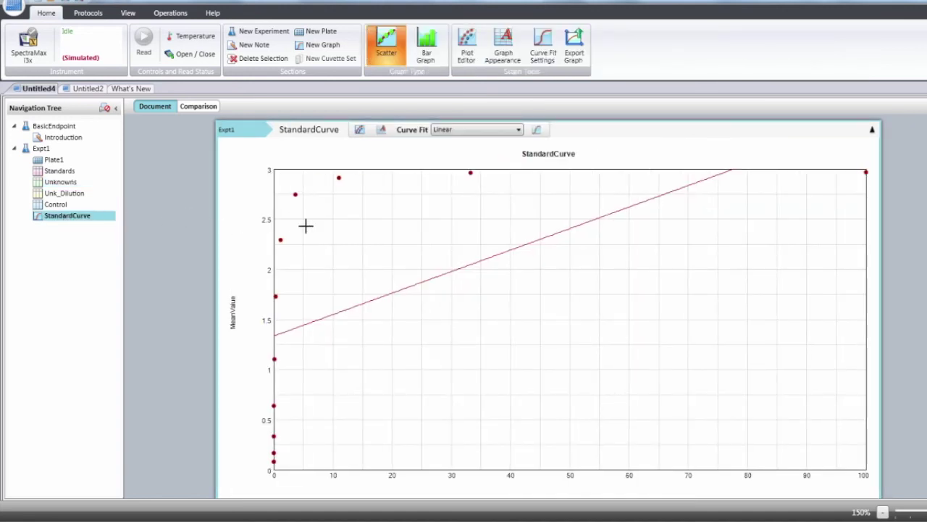
# Show the Curve Fit model choices for the linear-fitted StandardCurve.
pyautogui.click(518, 130)
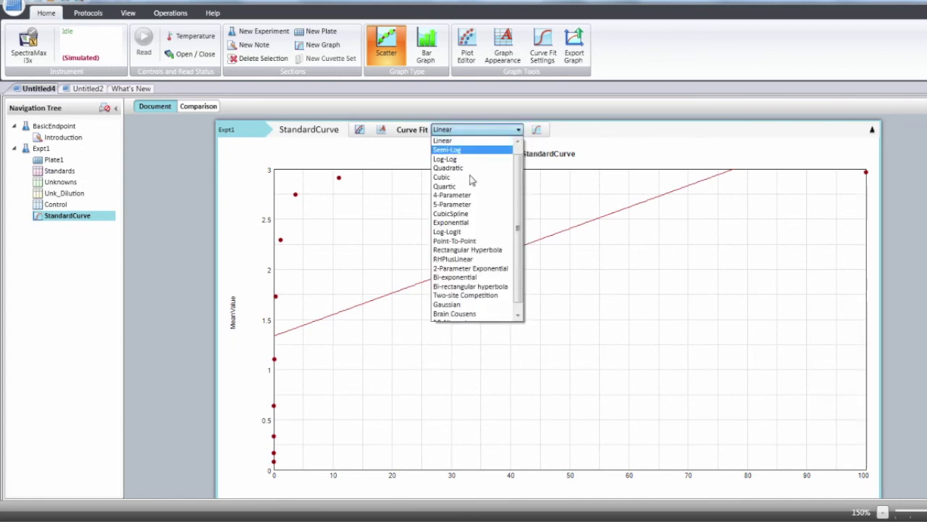